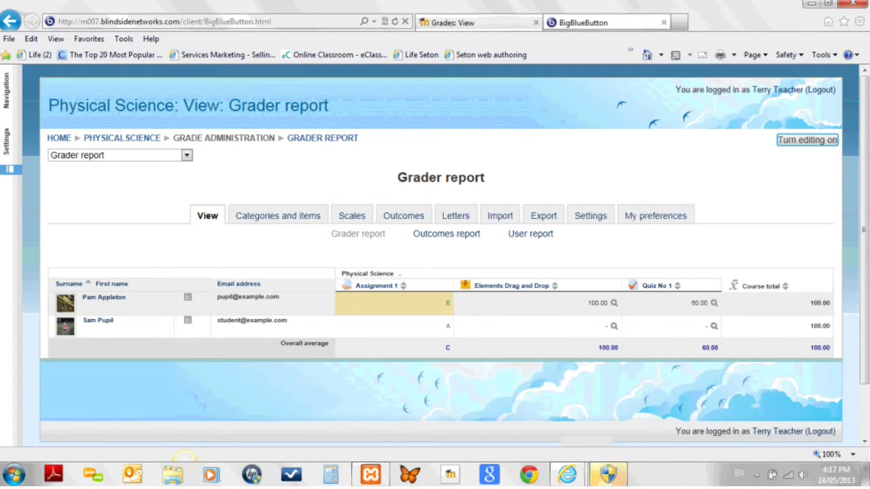
- Highlight and clear the student rows in the Moodle grader report, and highlight the Assignment 1 column
key(ctrl+Tab)
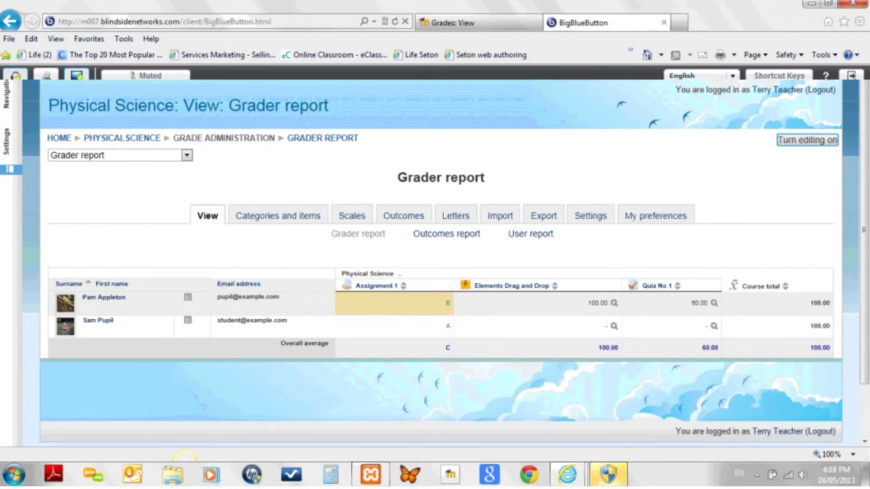
key(ctrl+Tab)
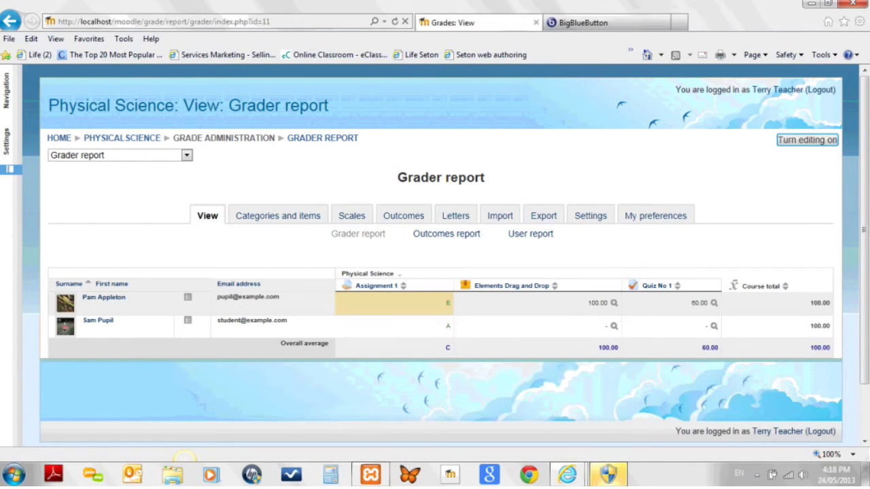
click(394, 302)
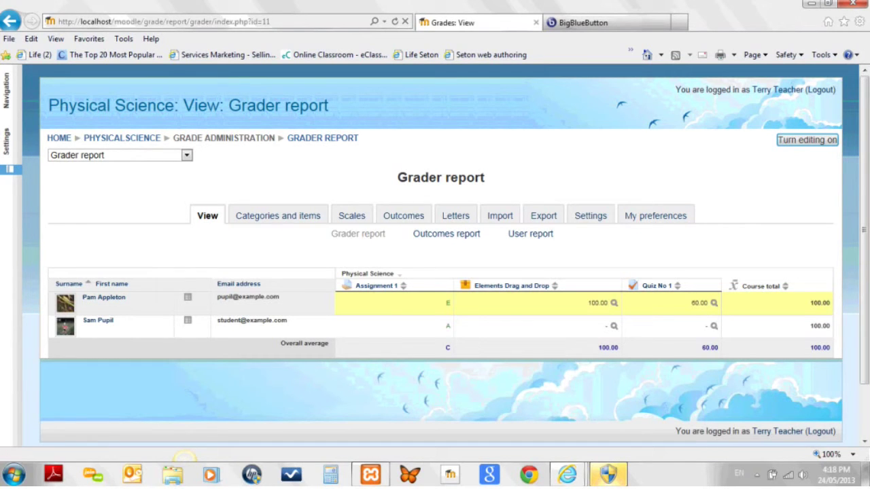
click(394, 326)
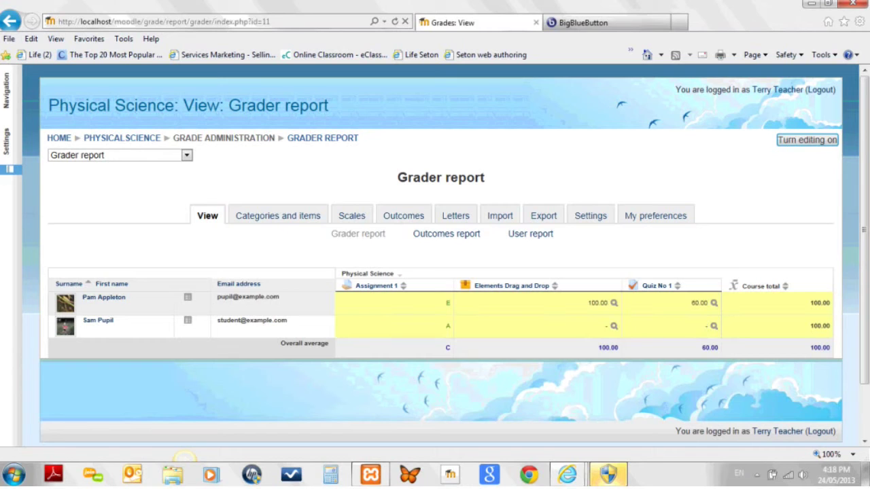
click(394, 326)
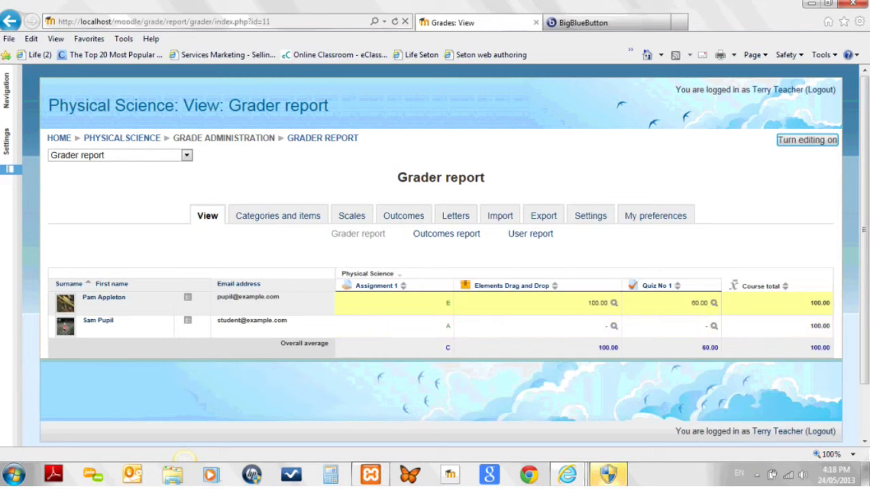
click(394, 303)
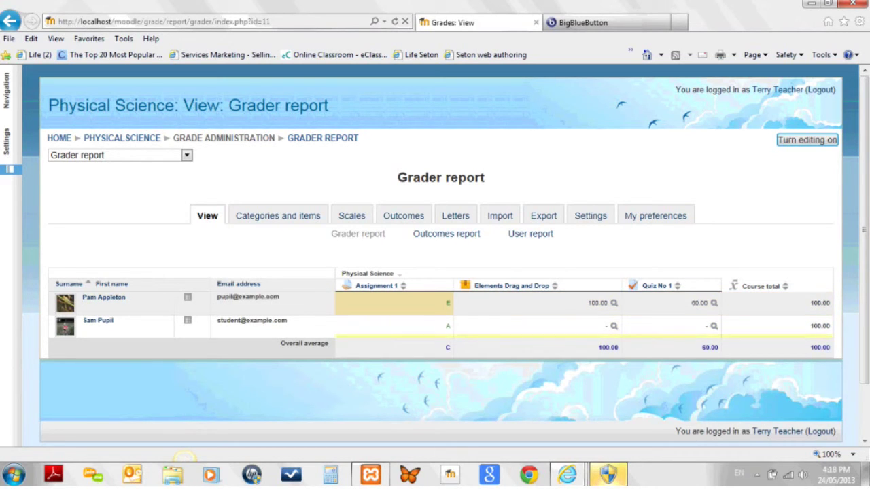
click(394, 325)
click(395, 325)
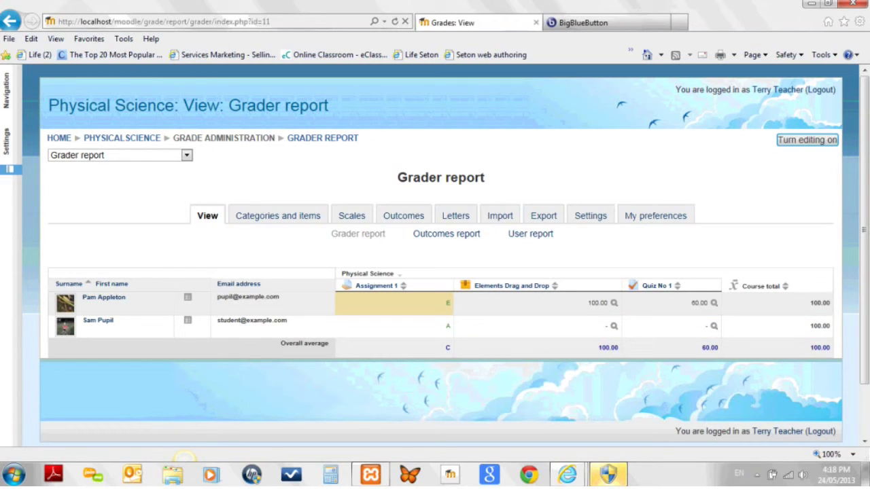
click(394, 347)
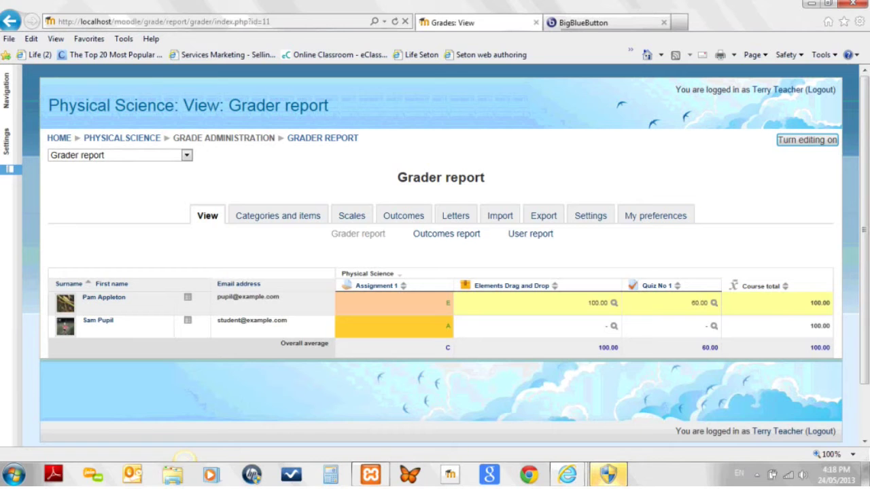
- Sort the grader report by surname in ascending order, and by first name in ascending and descending order
click(583, 23)
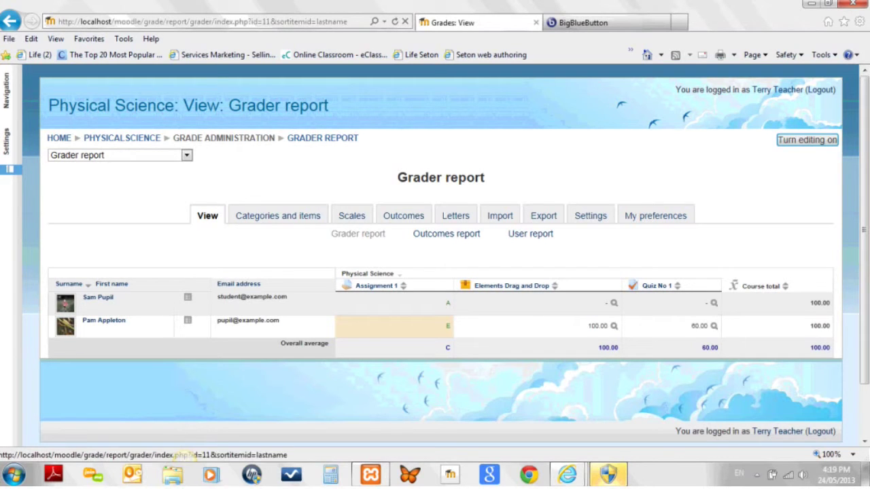
click(68, 283)
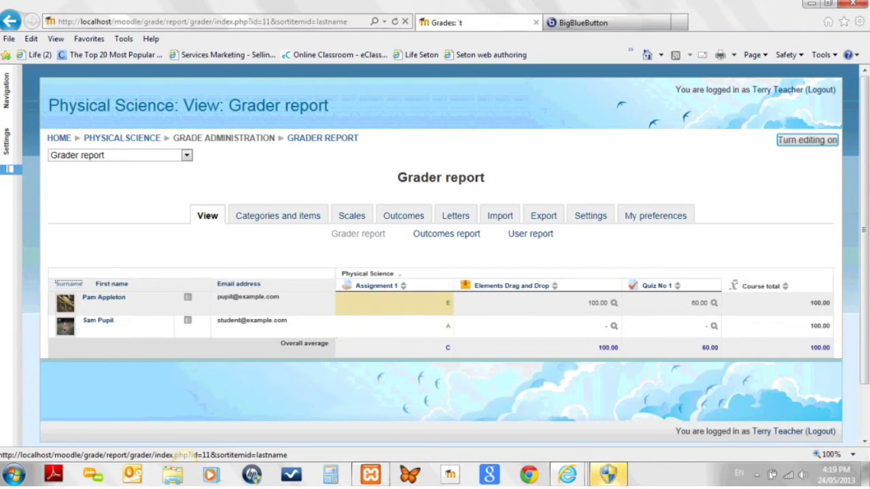
click(111, 283)
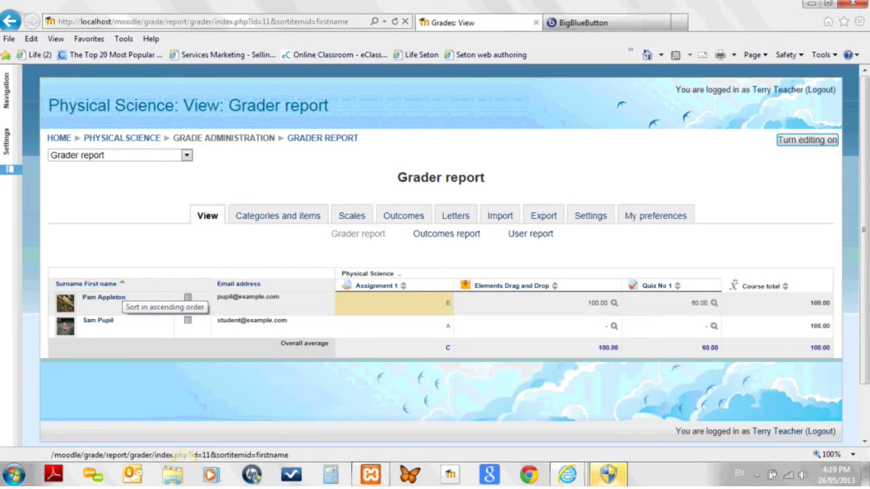
click(100, 283)
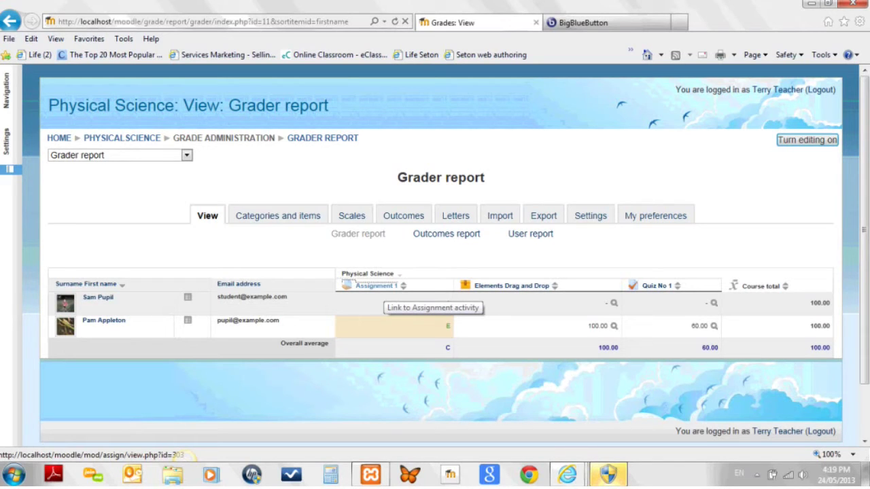
- View the Assignment 1 activity from the grader report, then return and sort the report by the Assignment 1 grades
click(375, 285)
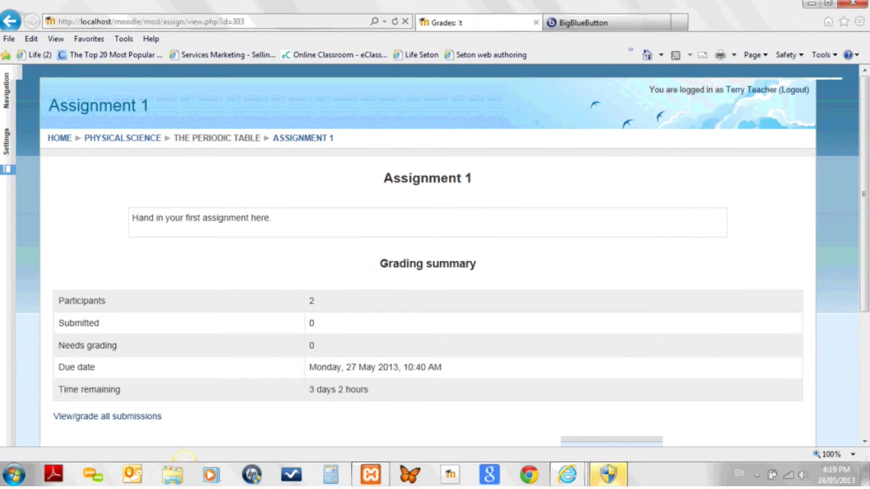
key(alt+Left)
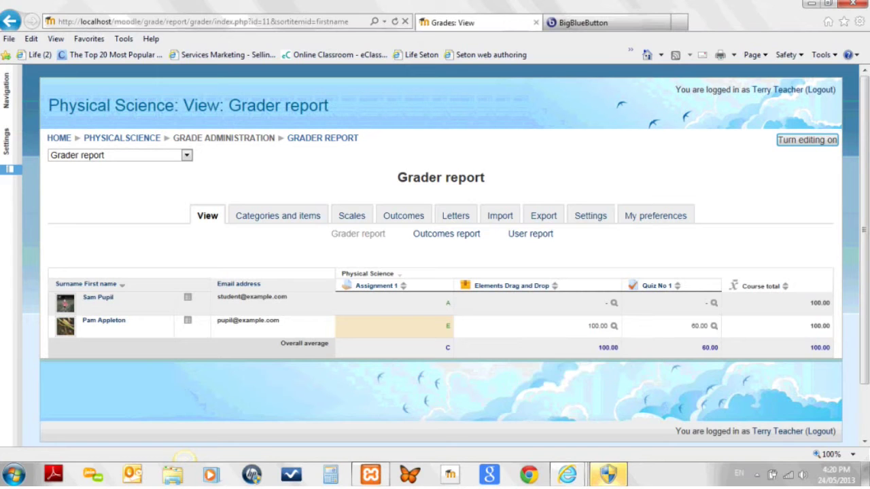
click(402, 286)
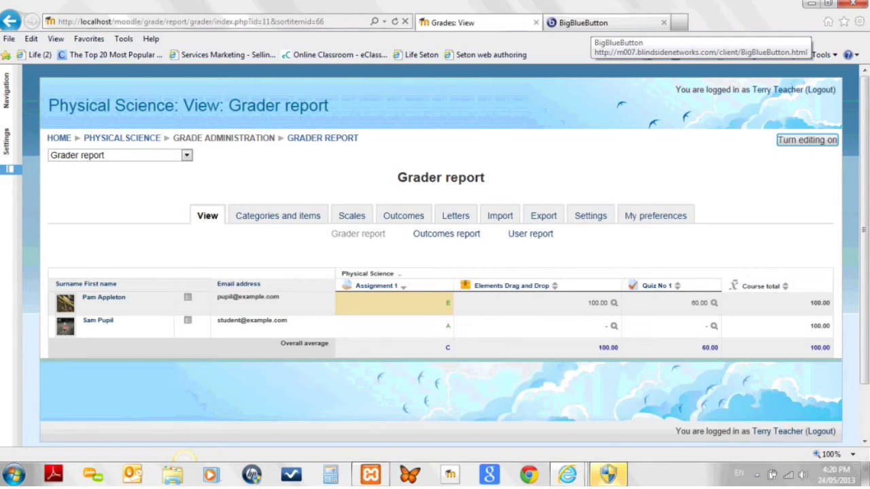
- Switch to the BigBlueButton session and advance the presentation to the Grade Categories slide
click(583, 22)
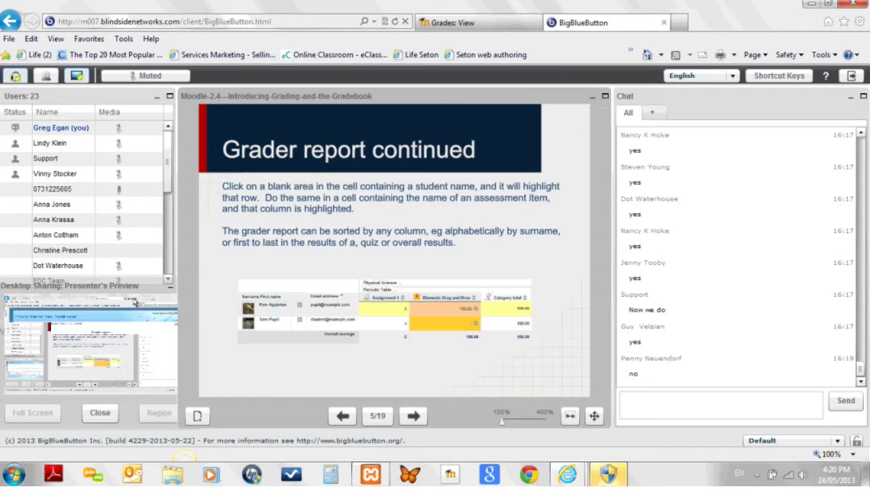
click(413, 415)
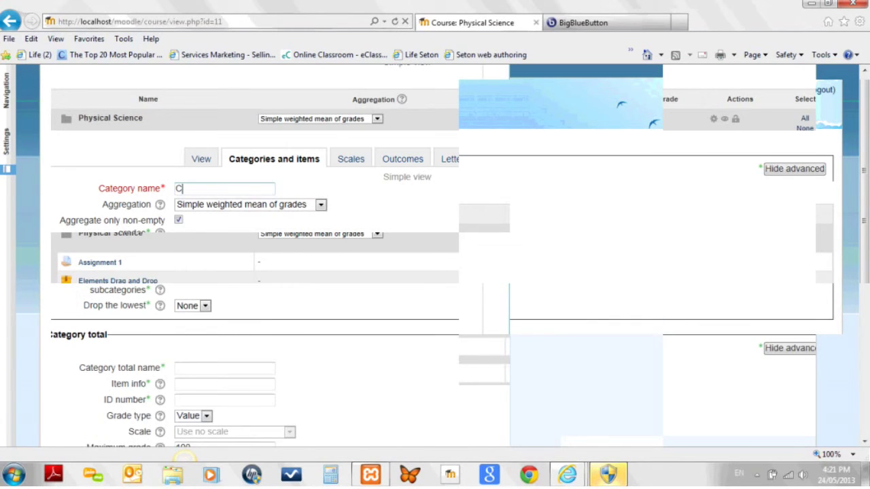
- Add a grade category named Carbon Chemistry to the Physical Science gradebook
text(arbon Chemistry)
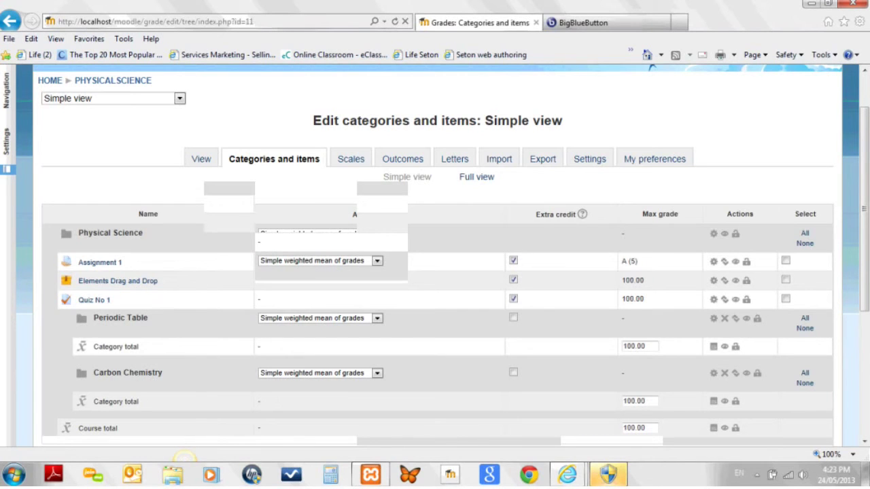
scroll(434, 340, down, 1)
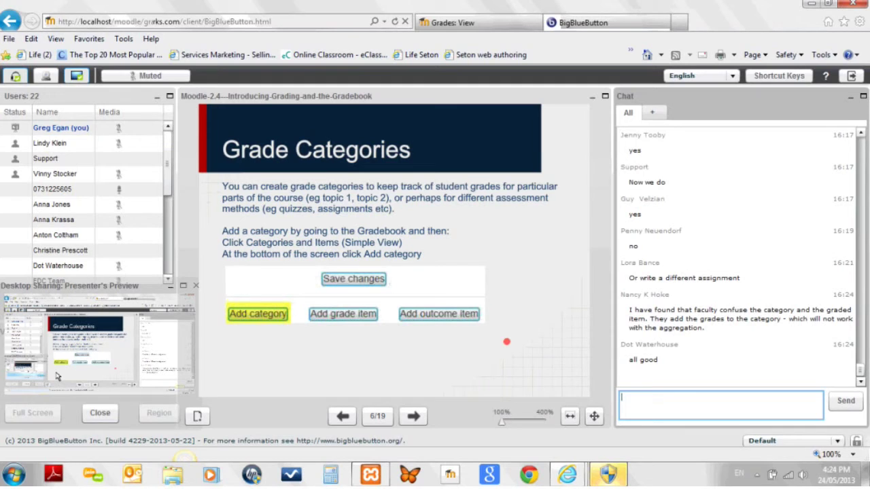
- Start a new custom scale for the Physical Science course and name it GF-HD
click(593, 400)
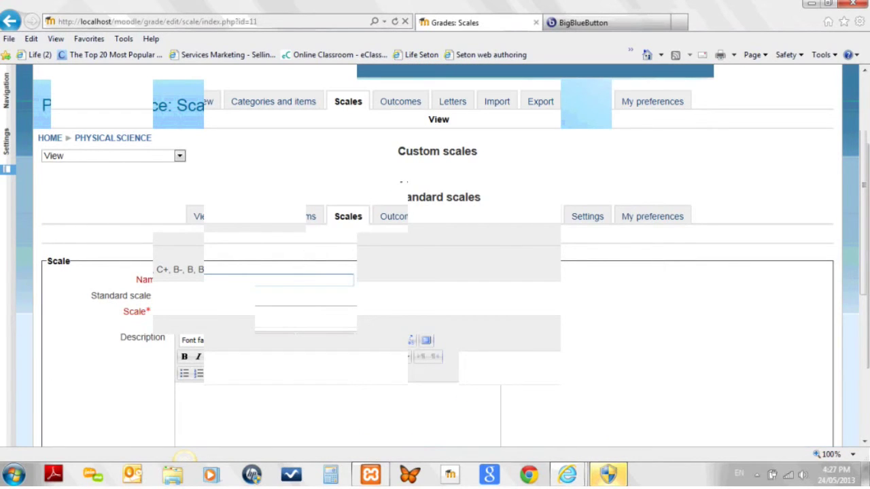
text(GF-H)
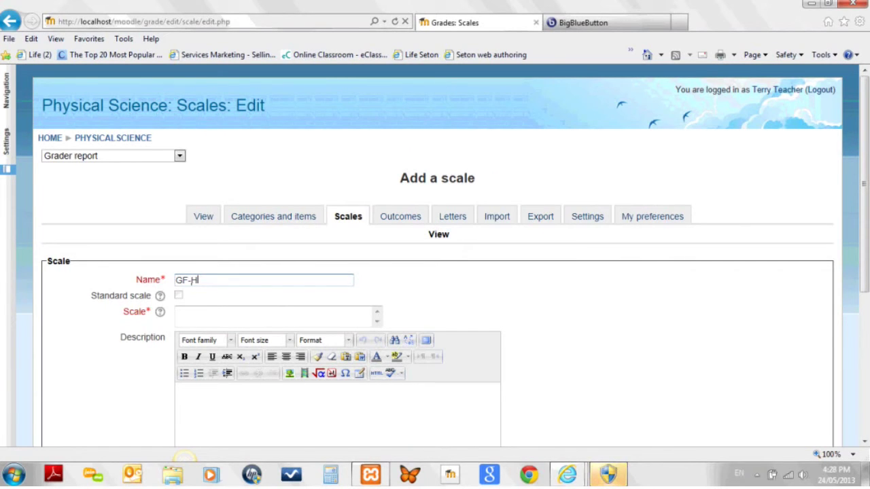
text(D)
key(Tab)
- Define the scale values as Gross Fail, Fail, Pass Conceded, Pass, Credit, Distinction, High Distinction, and save the scale
text(Gross Fail)
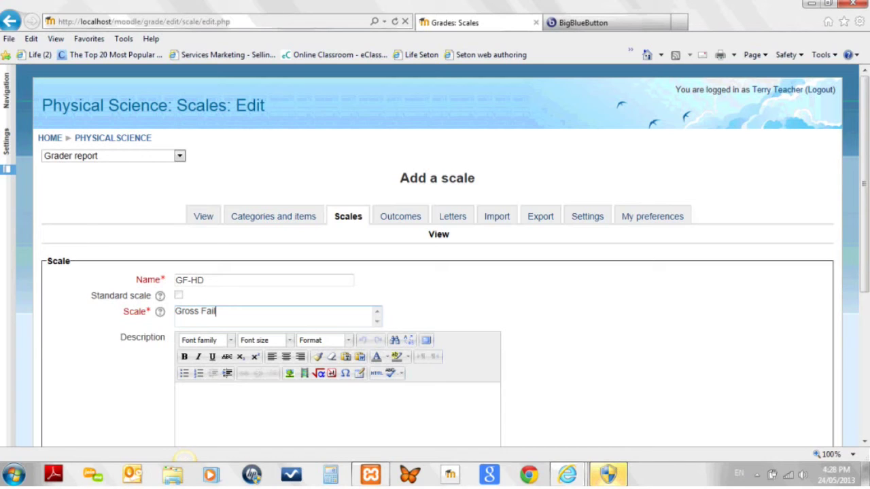
text(, Fail,)
text(Pass Conced)
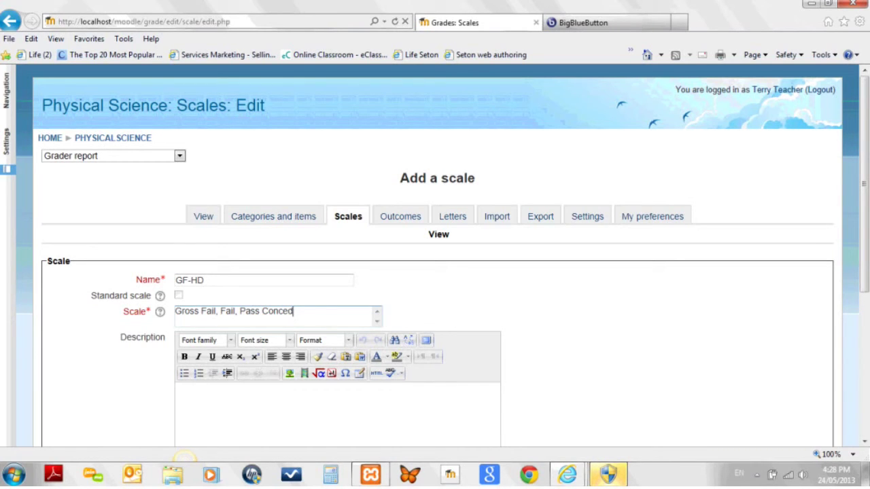
text(ed, Pass, Credit,)
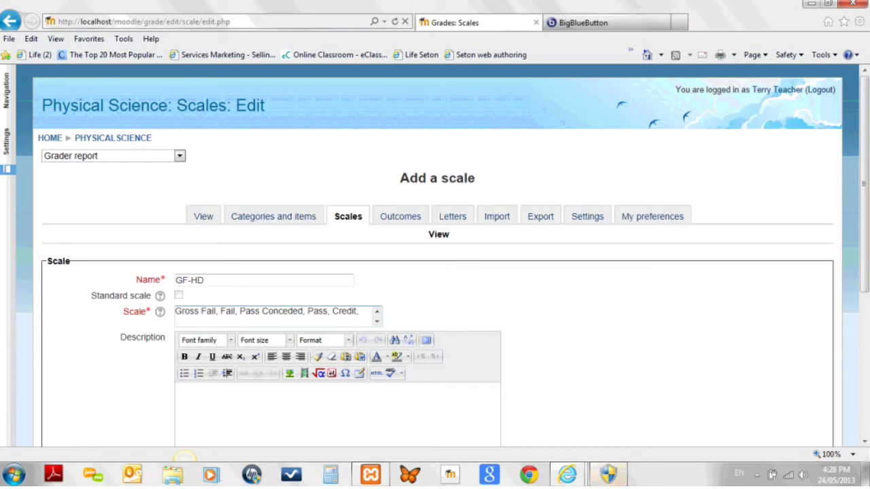
text( Distinction, High Dis)
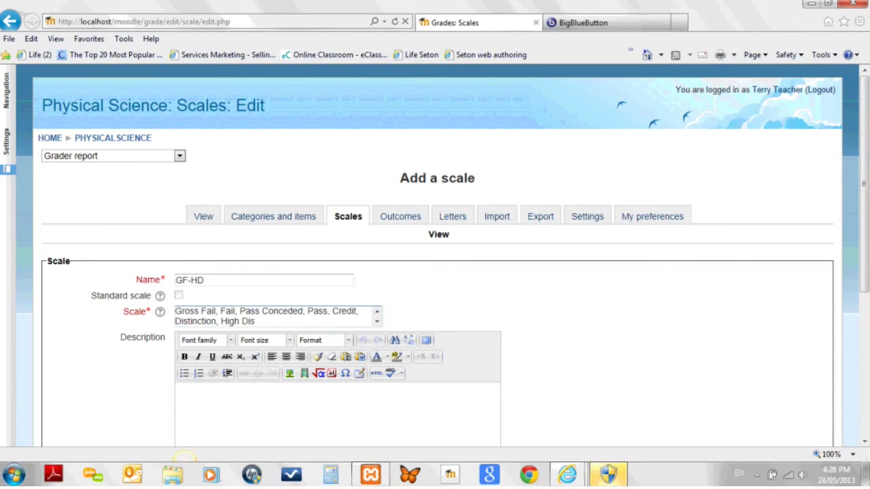
text(tinction)
scroll(338, 333, down, 1)
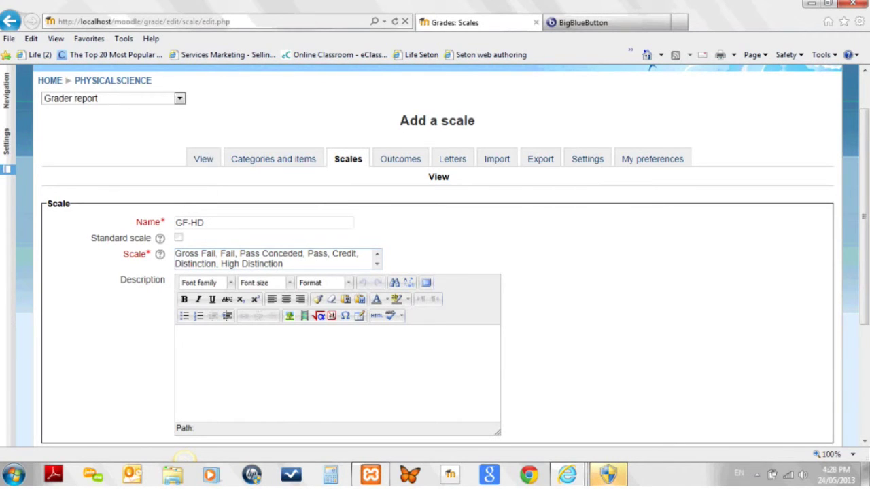
scroll(435, 272, down, 2)
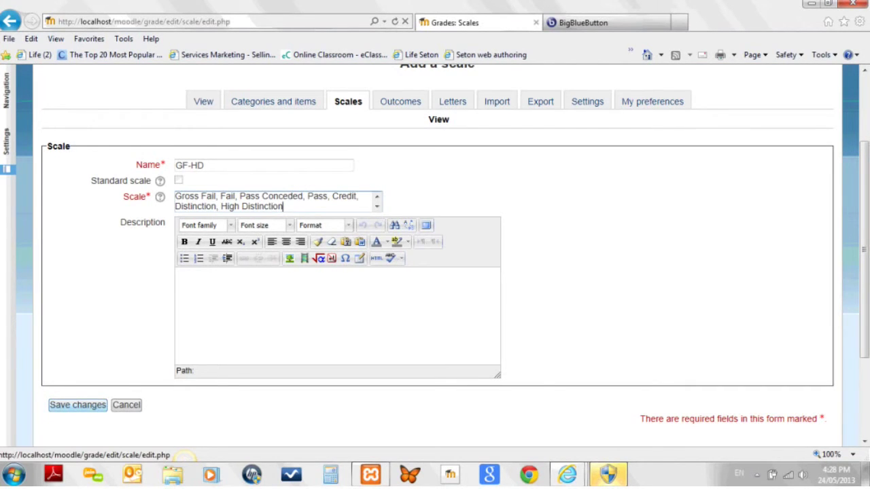
click(78, 405)
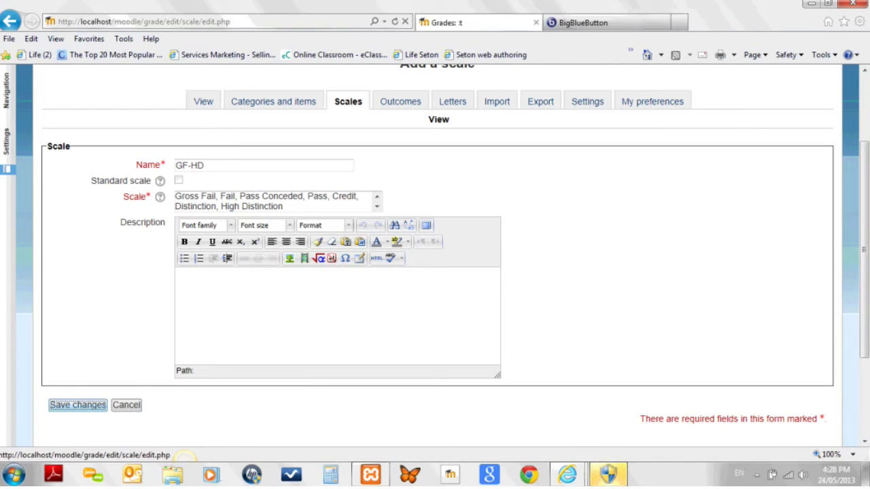
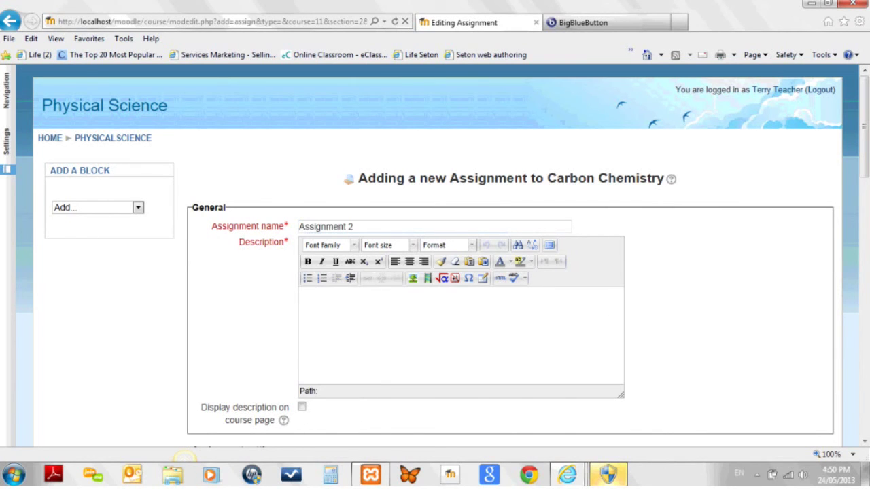
- Enter the Assignment 2 description "Please upload here." and enable displaying the description on the course page
text(Please upload)
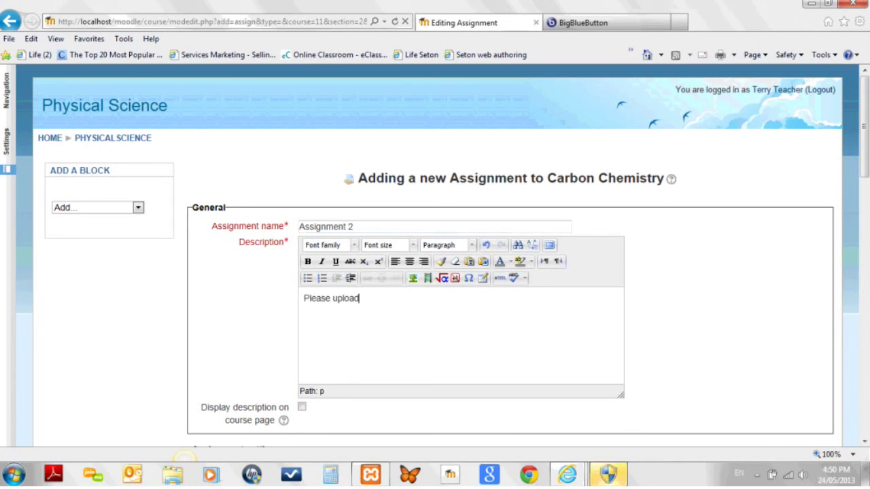
text( here.)
key(Tab)
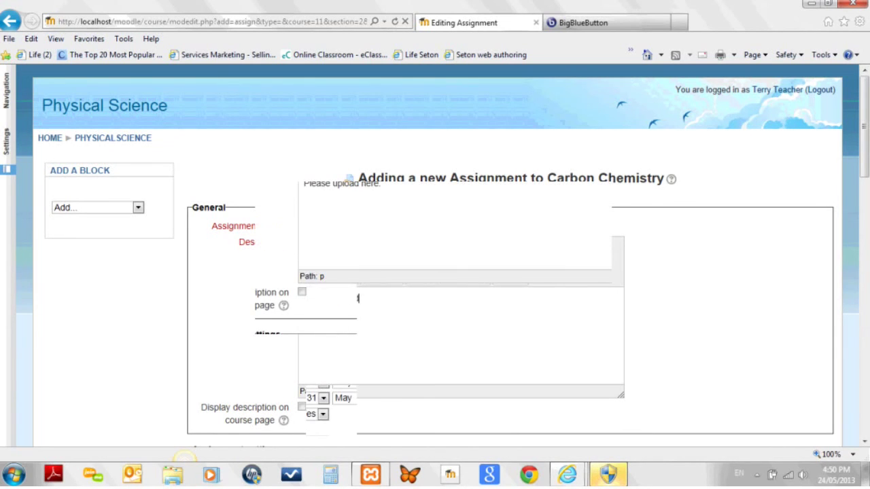
key(space)
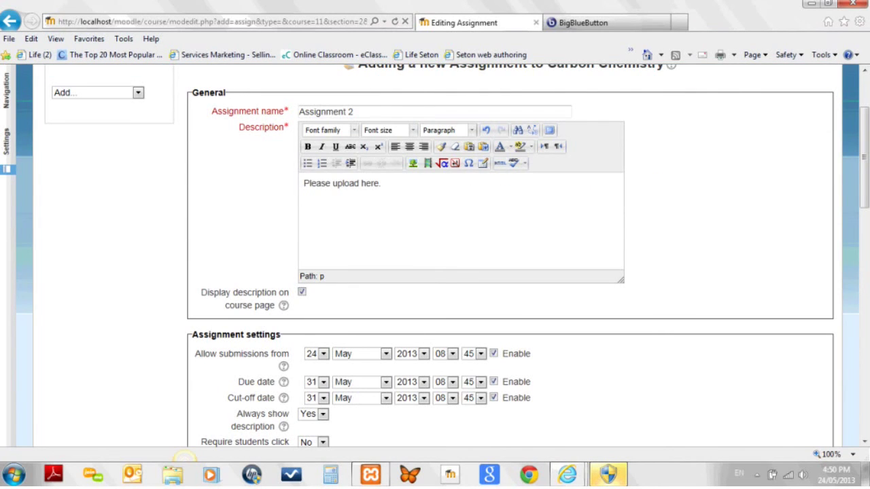
- Set Assignment 2's grading method to Rubric and its grade category to Carbon Chemistry, and save and display the assignment
scroll(510, 272, down, 1)
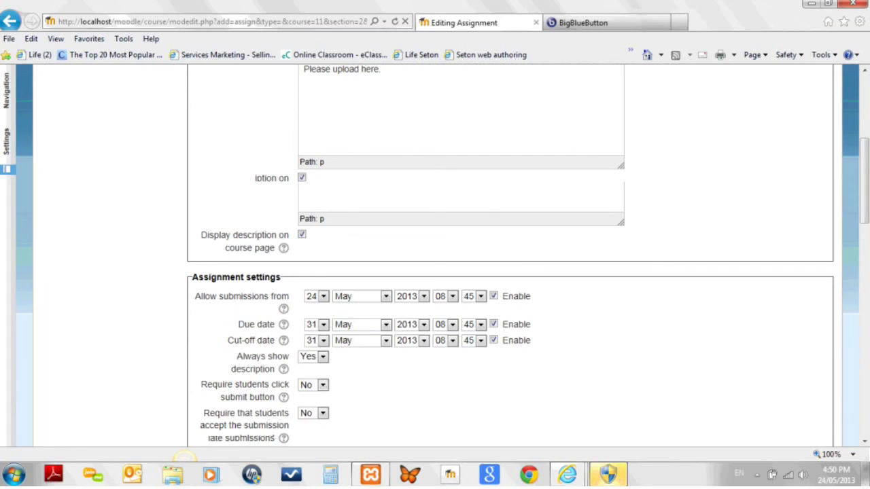
scroll(510, 271, down, 1)
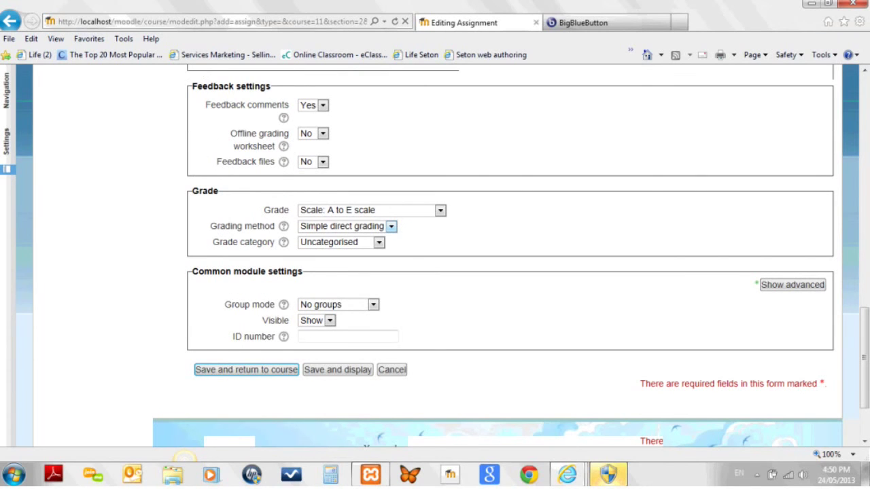
click(390, 226)
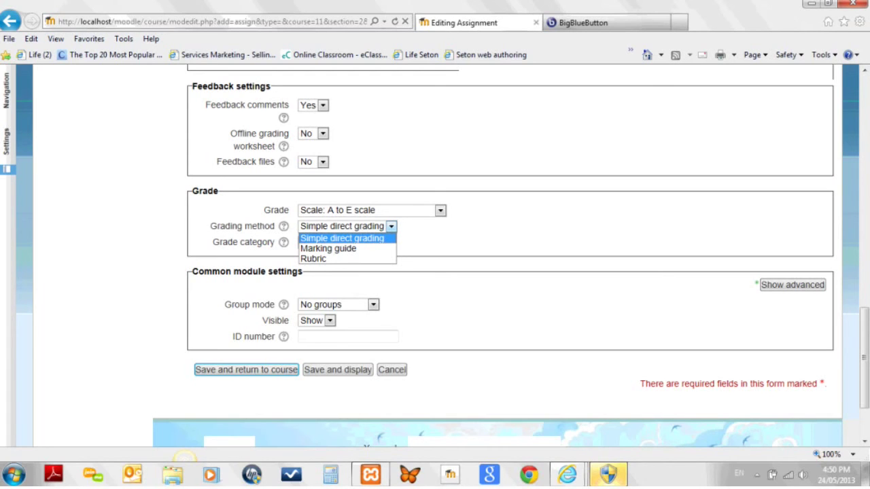
click(328, 242)
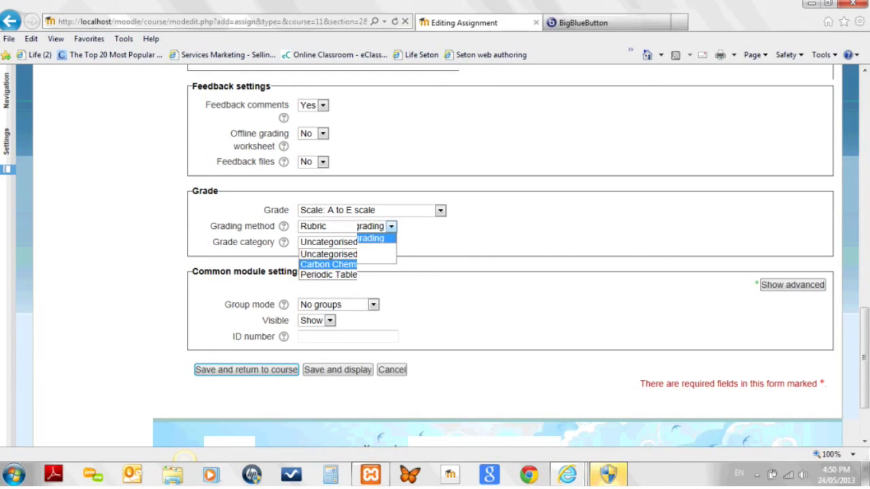
key(Return)
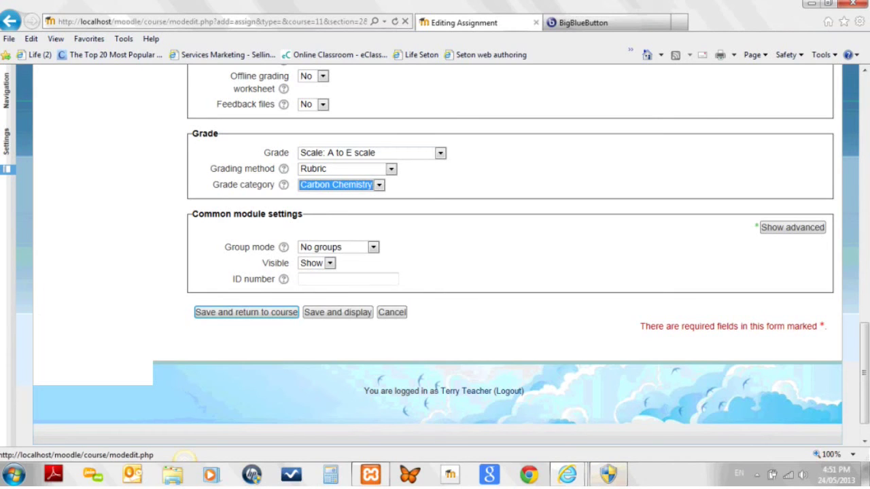
click(337, 312)
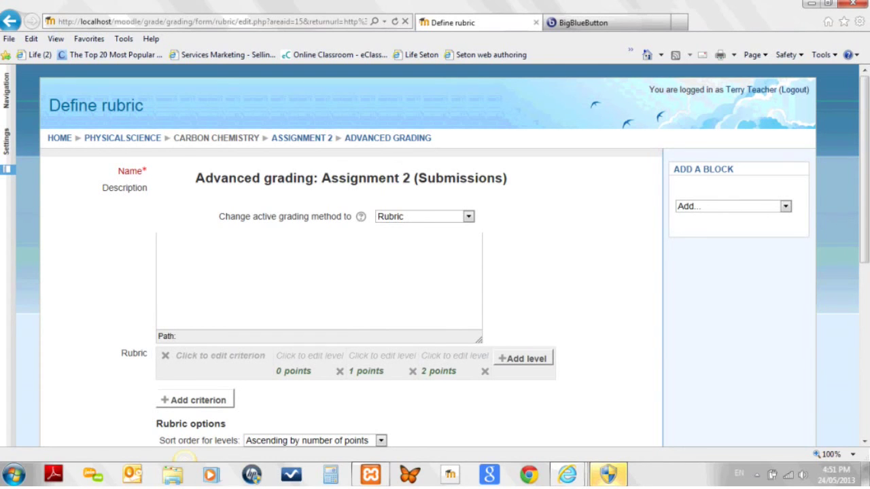
- Name the new rubric "Science experiment rubric" and enter the description "to be used to grade science experiments."
text(rubric)
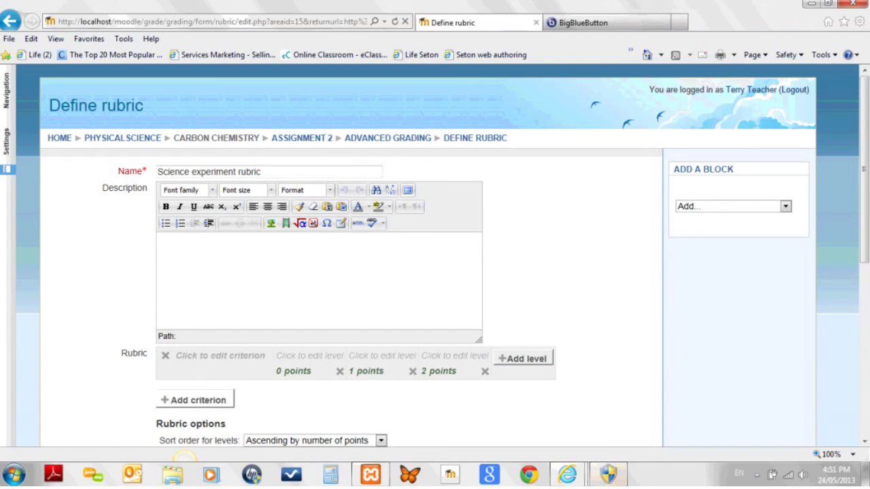
click(163, 243)
text(to be used to grade science experiments.)
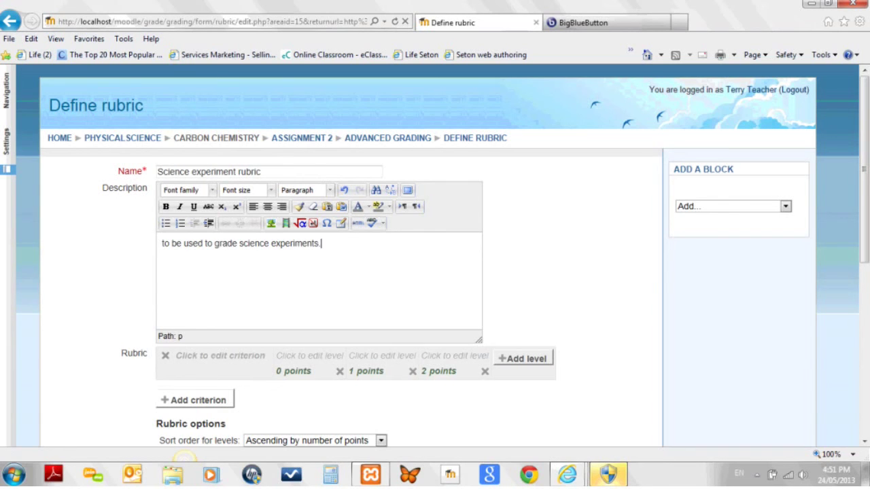
- Enter "Collecting materials" as the first criterion of the rubric
scroll(408, 339, down, 3)
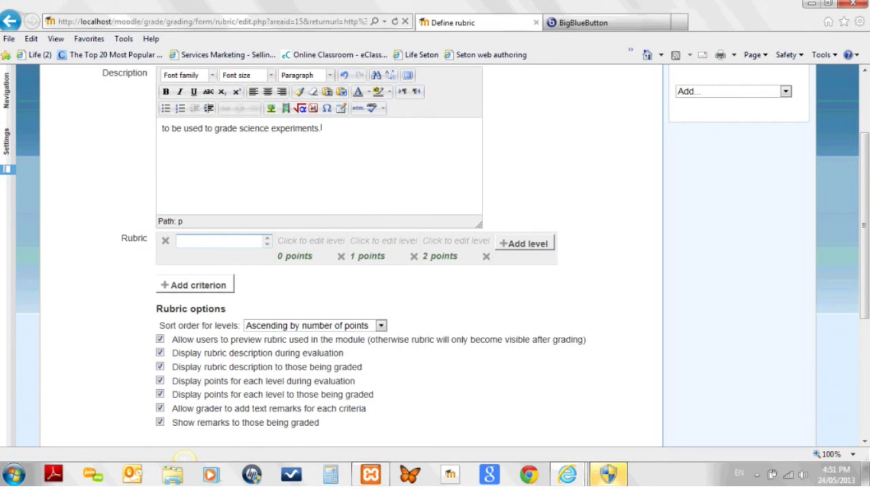
text(c)
key(BackSpace)
text(Collecting ma)
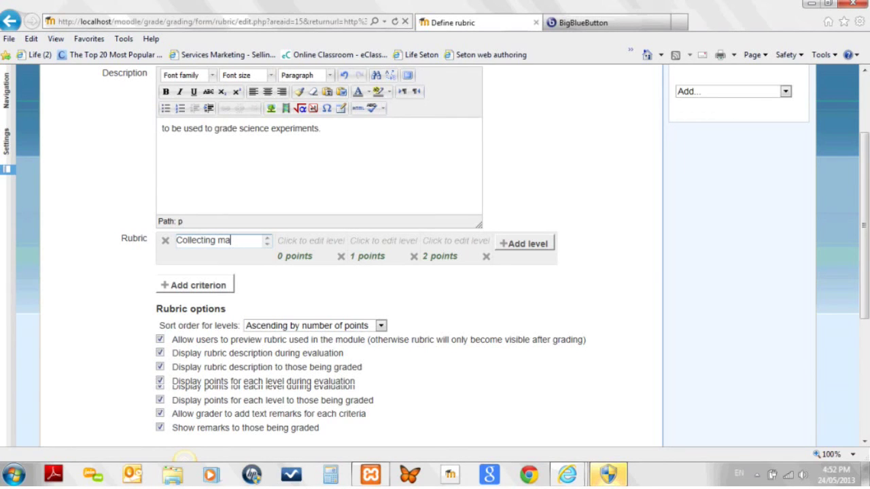
text(terials)
- Describe the 0-point level of the Collecting materials criterion as "No materials"
key(Tab)
text(No met)
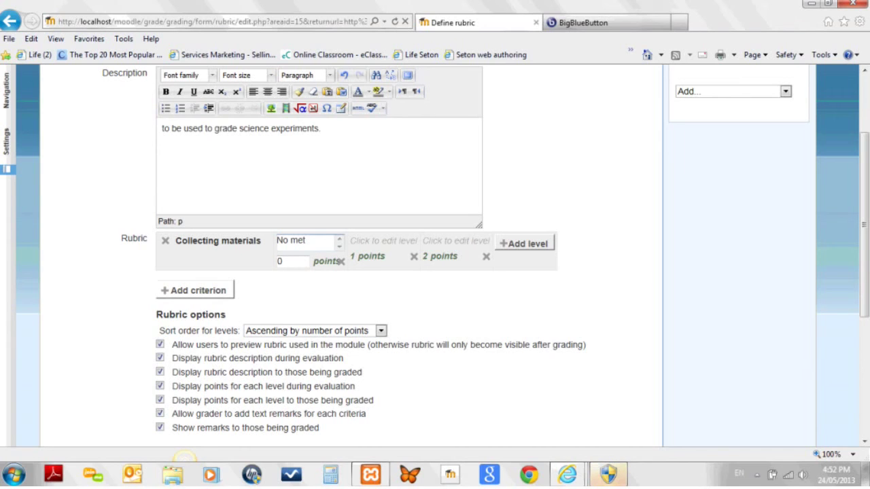
key(BackSpace)
key(BackSpace)
text(at)
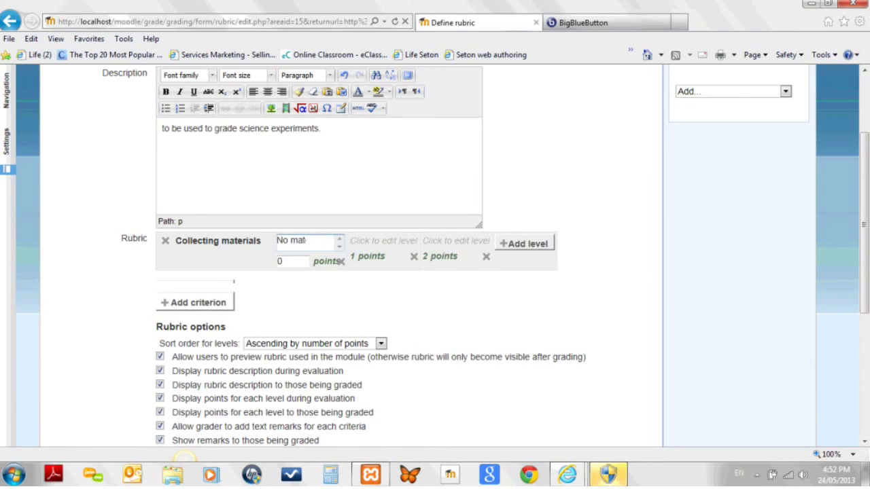
text(erials)
- Describe the Collecting materials levels as "Few materials collected" for 1 point and "Good collection of materials" for 2 points
click(383, 243)
text(Few)
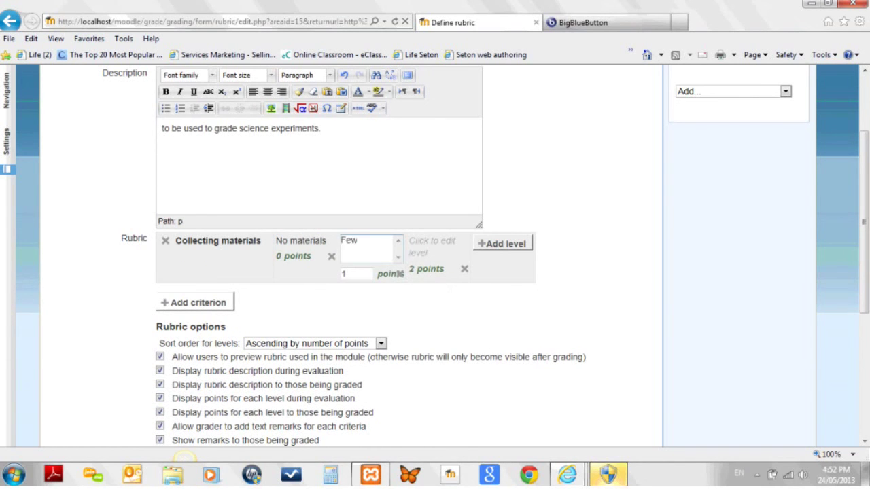
text( materials colle)
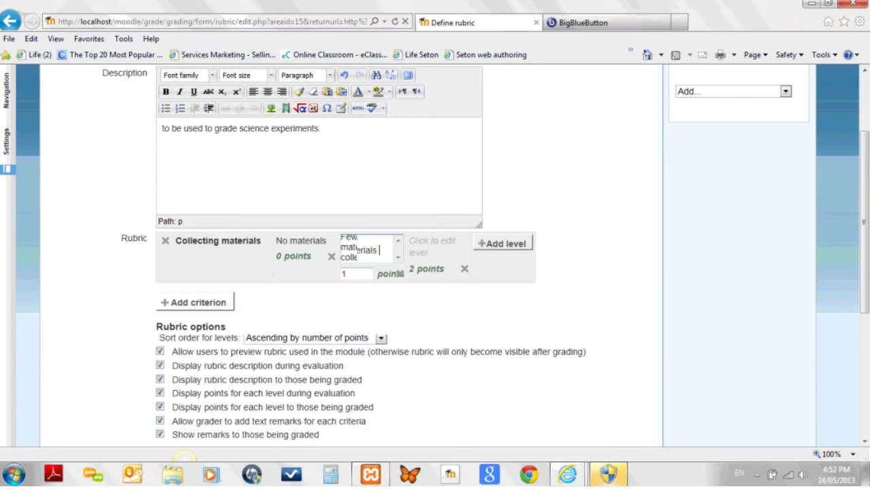
key(Tab)
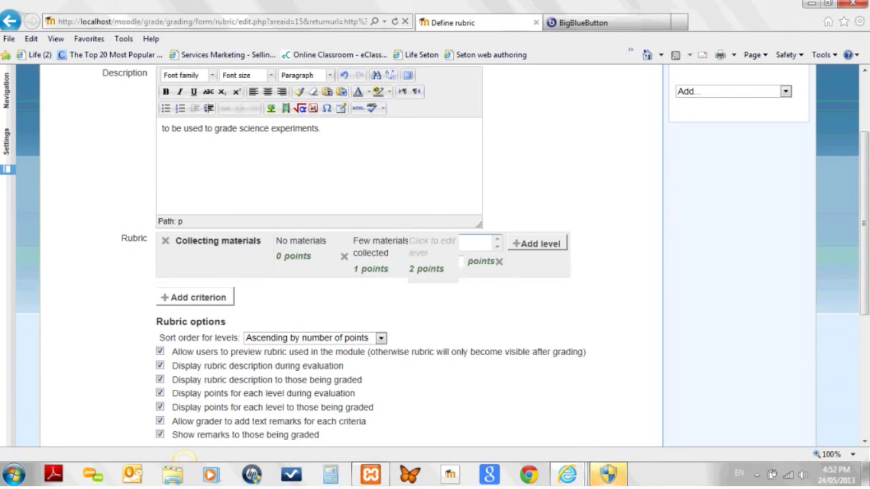
text(collected mater)
text(ia)
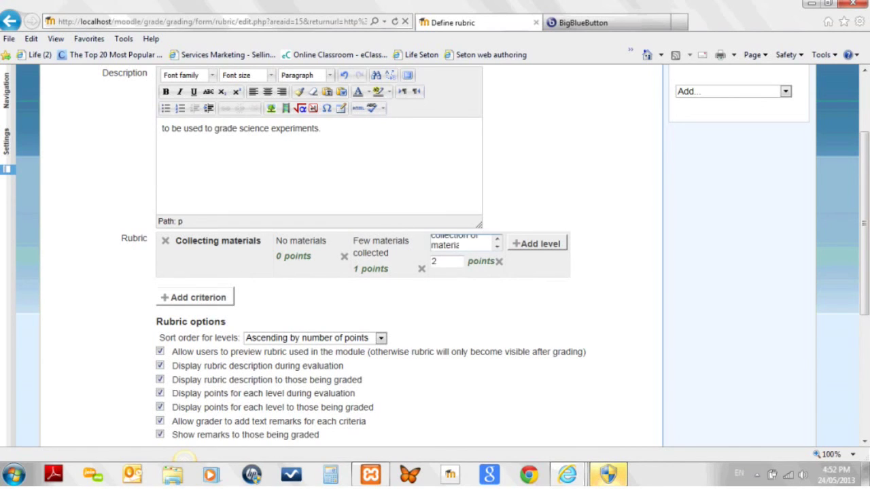
text(ls)
key(Tab)
- Add a second criterion "Planning experiment" and describe its 0-point level as "No plan submitted"
click(196, 298)
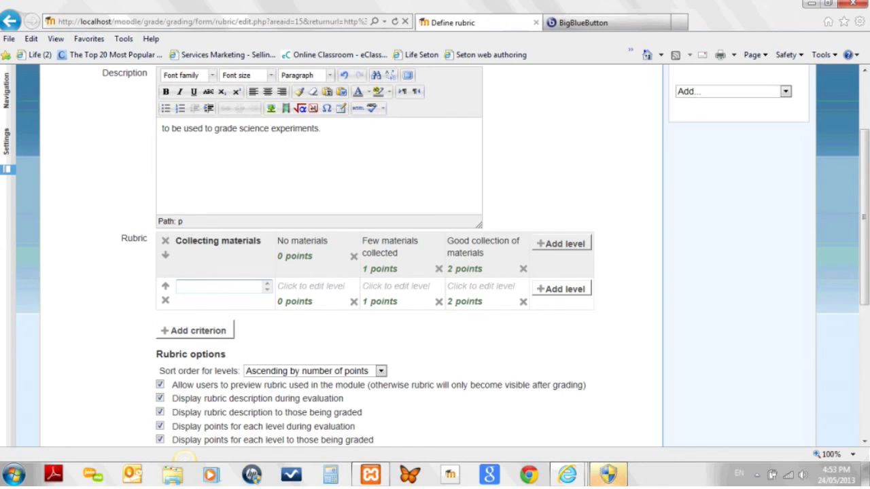
text(Planning experiment)
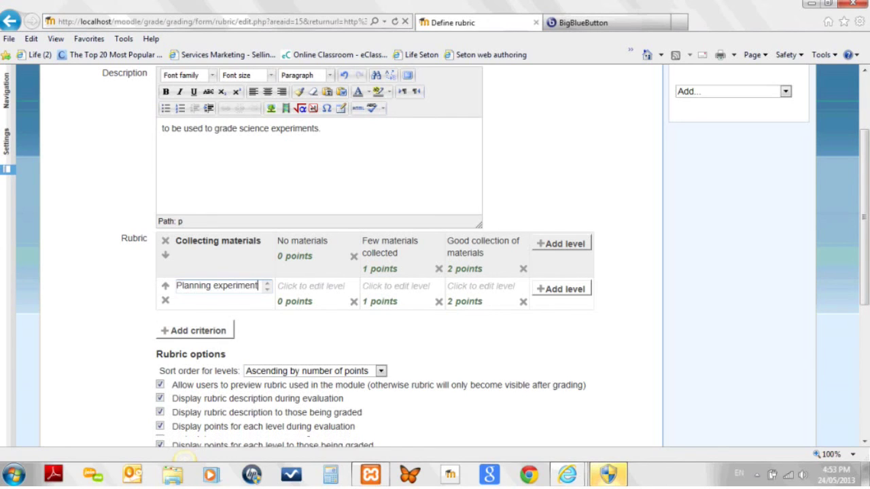
click(313, 286)
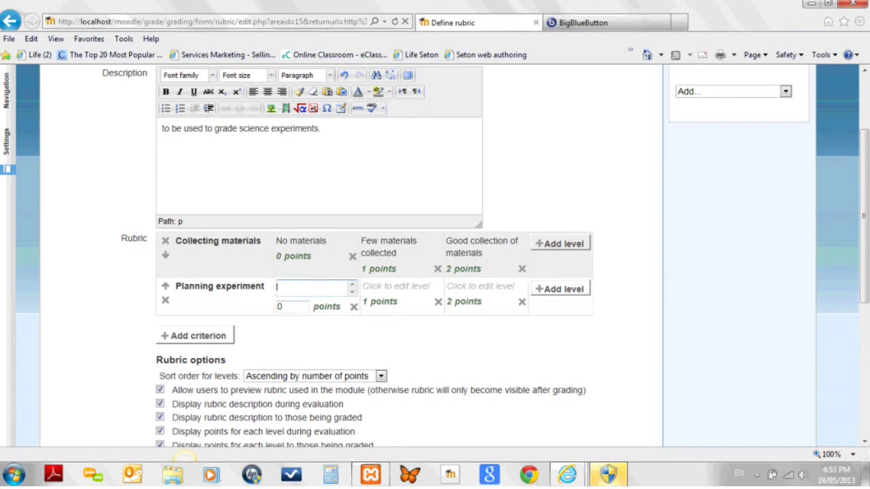
text(No plan)
text(submitted)
- Describe the Planning experiment levels as "Rudimentary plan" for 1 point and "Good plan" for 2 points
click(396, 286)
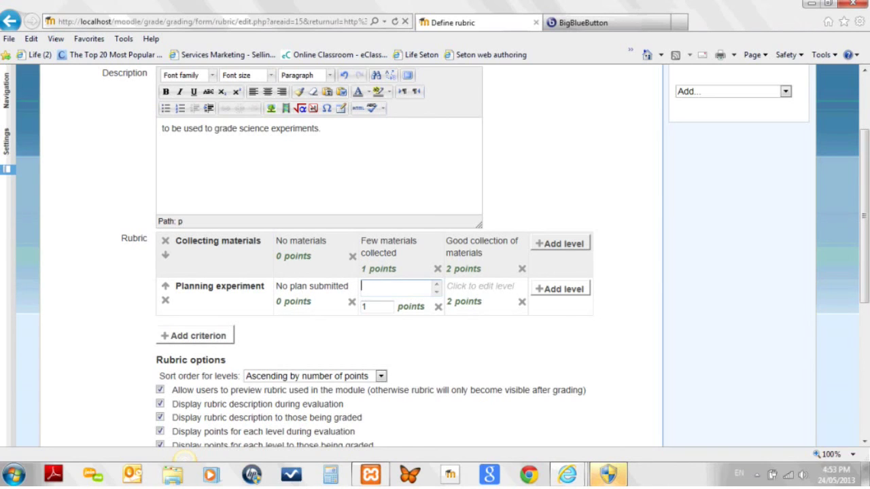
text(Rudimentary)
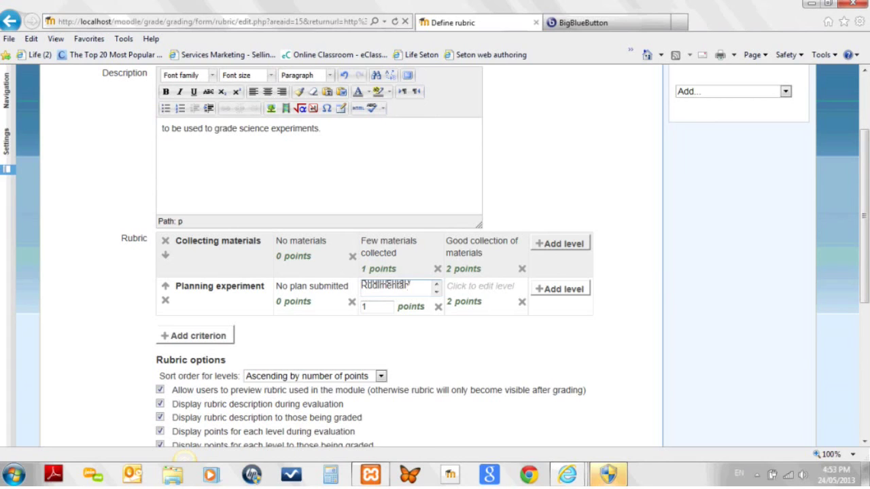
click(480, 286)
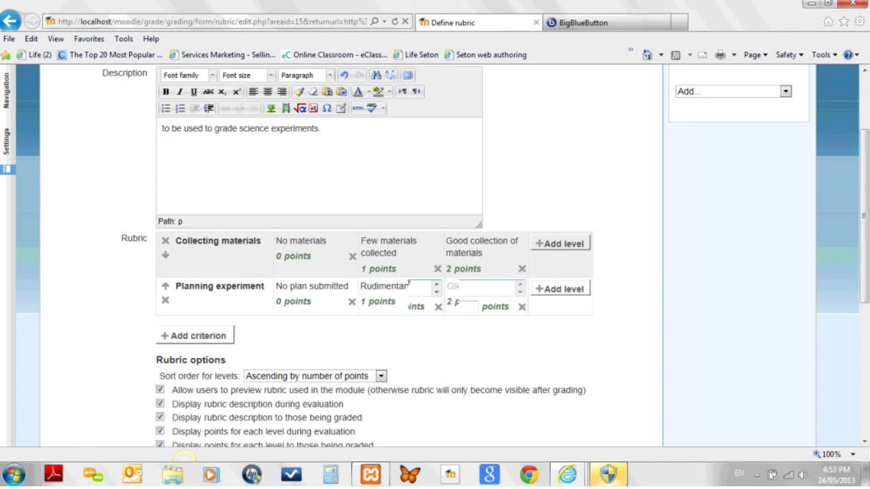
text(Go)
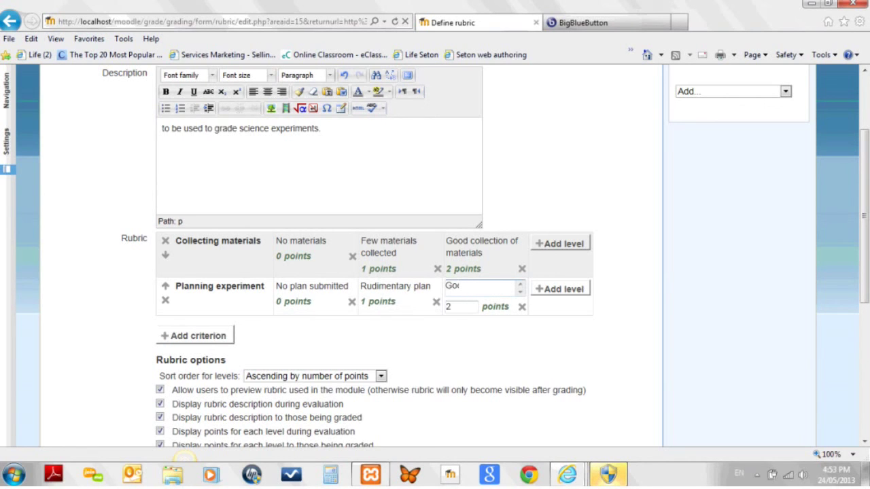
text(od plan)
key(Tab)
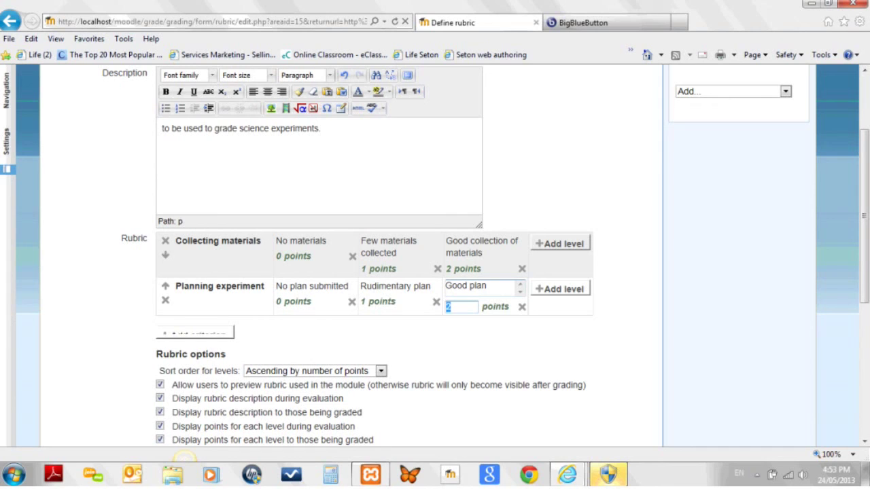
key(Tab)
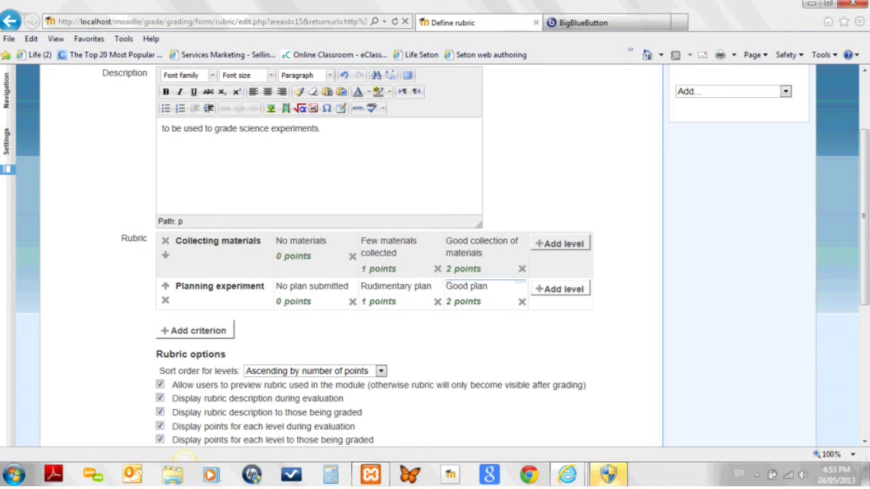